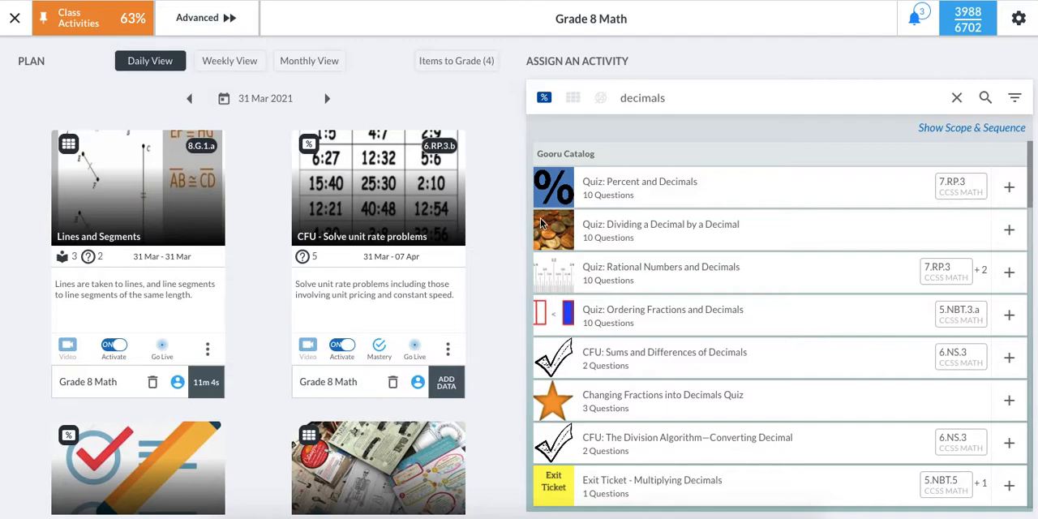
# - Preview the questions and correct answers of the Percent and Decimals quiz, and close the preview
pyautogui.click(656, 188)
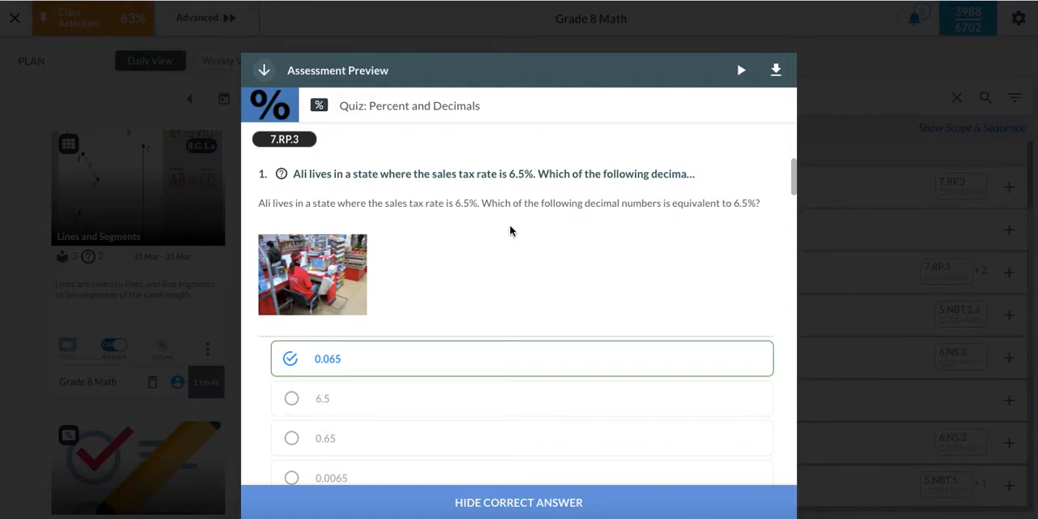
pyautogui.scroll(-3, 510, 230)
pyautogui.scroll(-10, 510, 231)
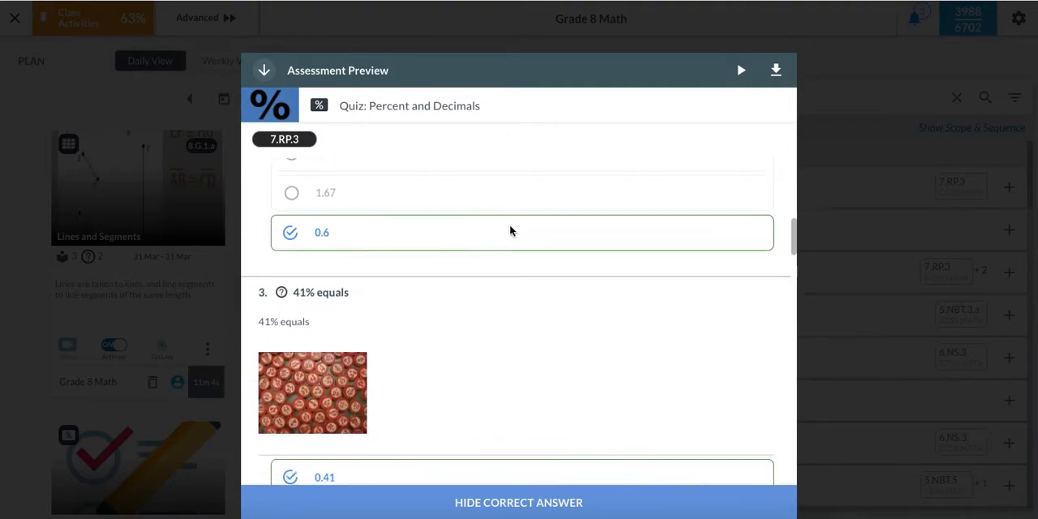
pyautogui.scroll(-5, 509, 227)
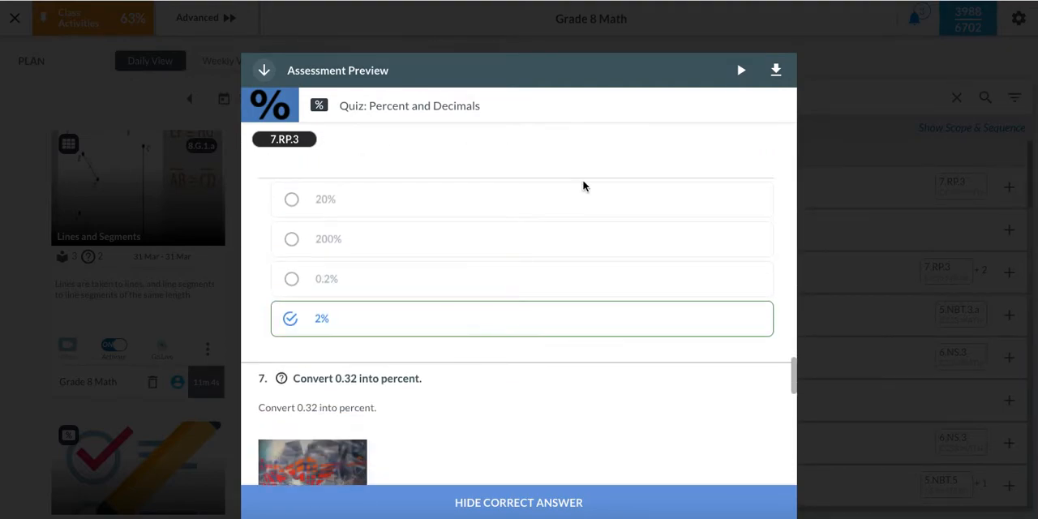
pyautogui.click(853, 170)
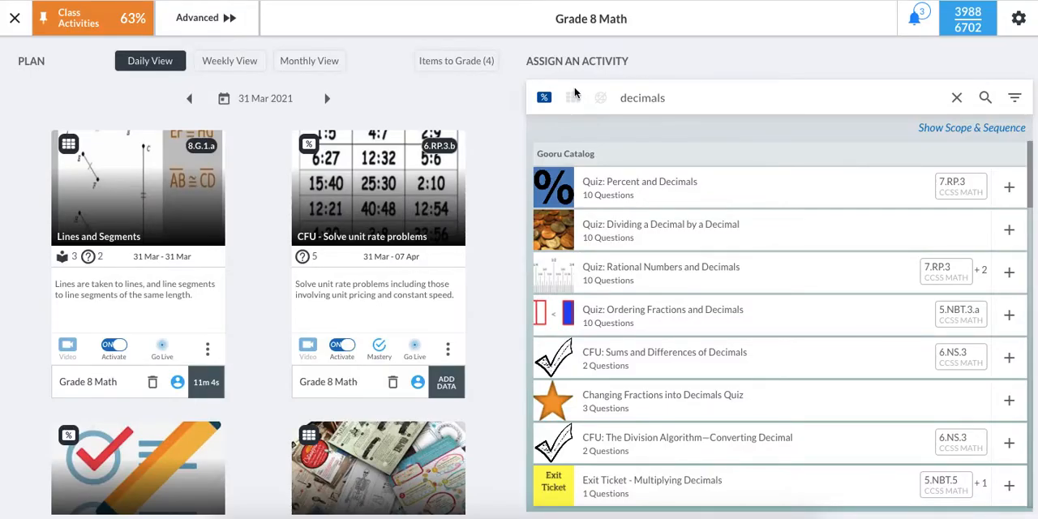
# - Show collections for the decimals search, look through the resources in Multiplication of Decimal Numbers, and close the preview
pyautogui.click(572, 99)
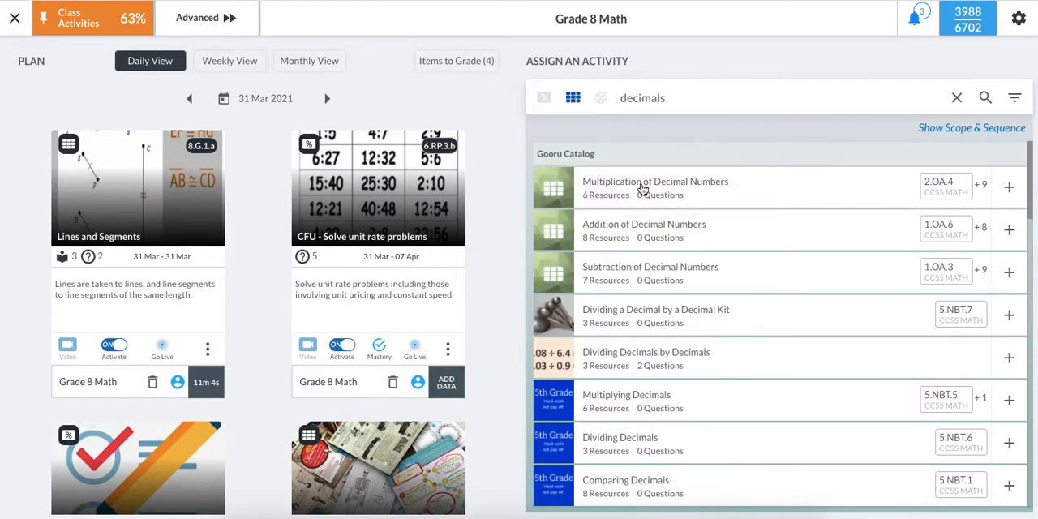
pyautogui.click(643, 188)
pyautogui.scroll(-3, 470, 198)
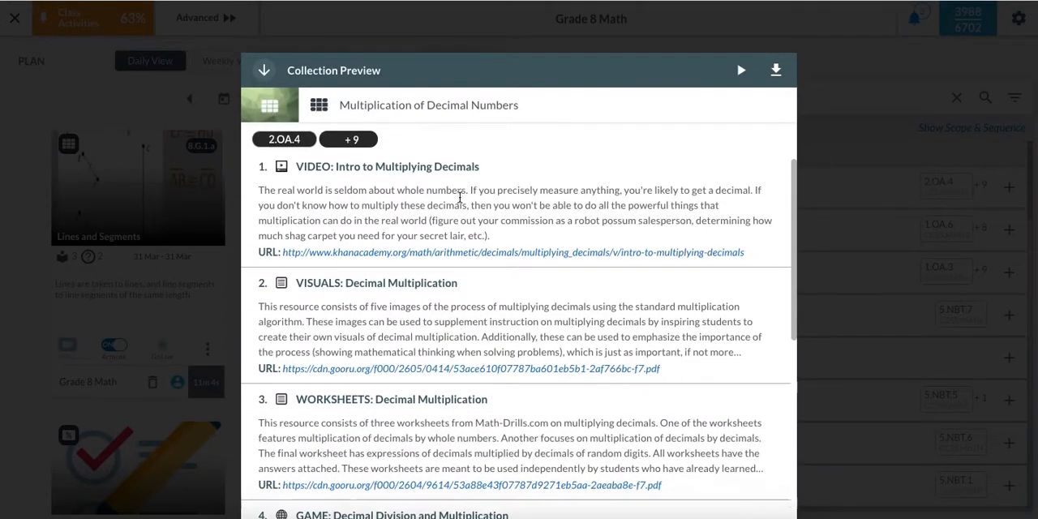
pyautogui.scroll(-2, 459, 202)
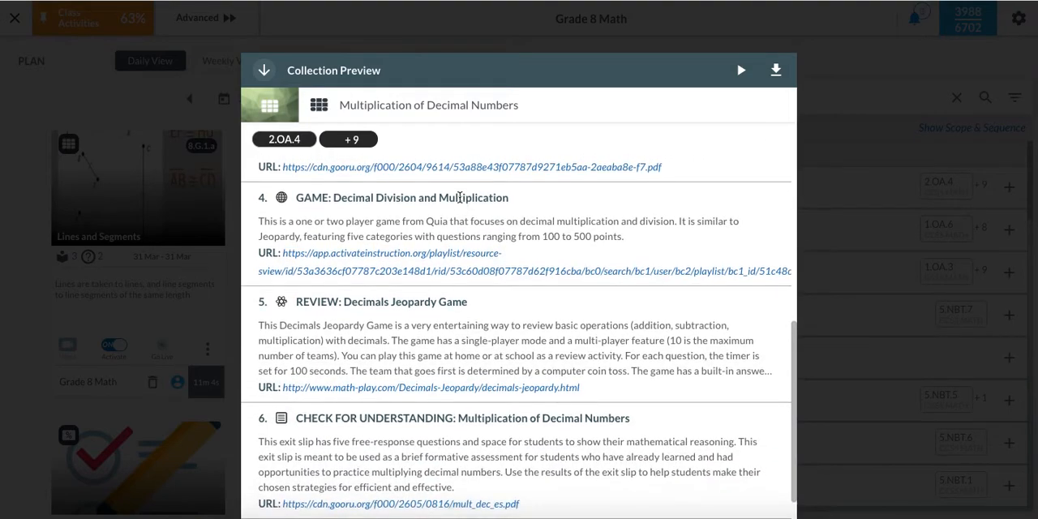
pyautogui.scroll(-1, 438, 236)
pyautogui.scroll(3, 386, 409)
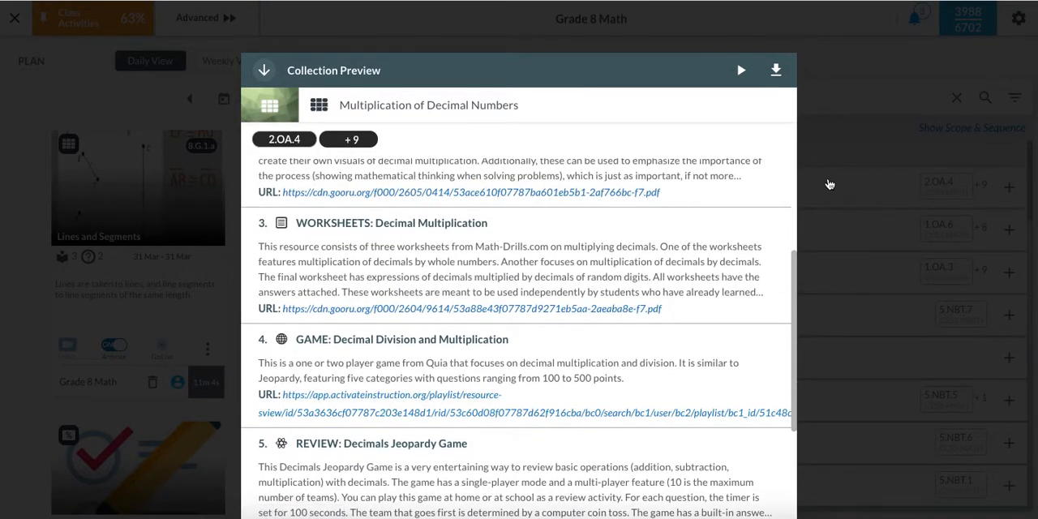
pyautogui.click(848, 144)
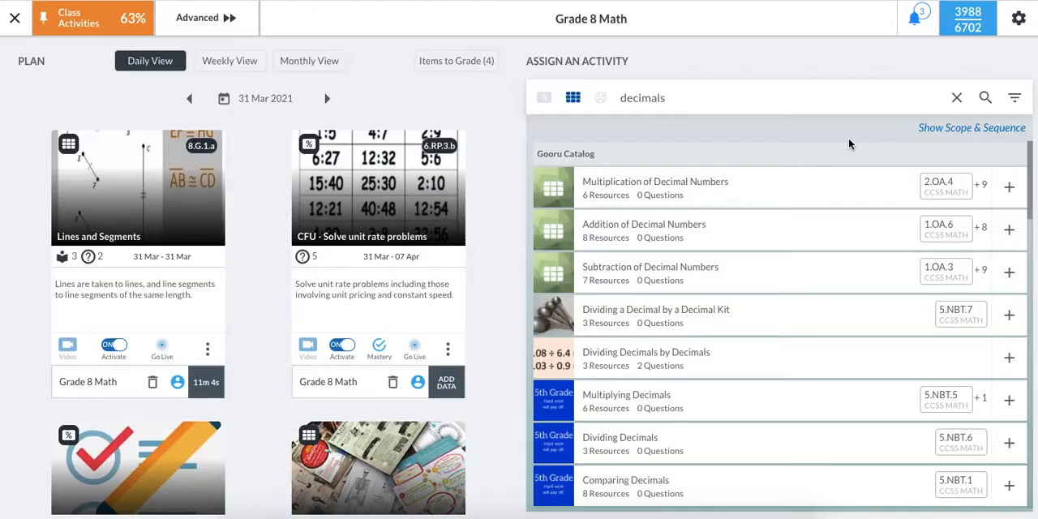
# - Return to assessments and assign the Percent and Decimals quiz to the class from 31 March to 14 April 2021
pyautogui.click(544, 98)
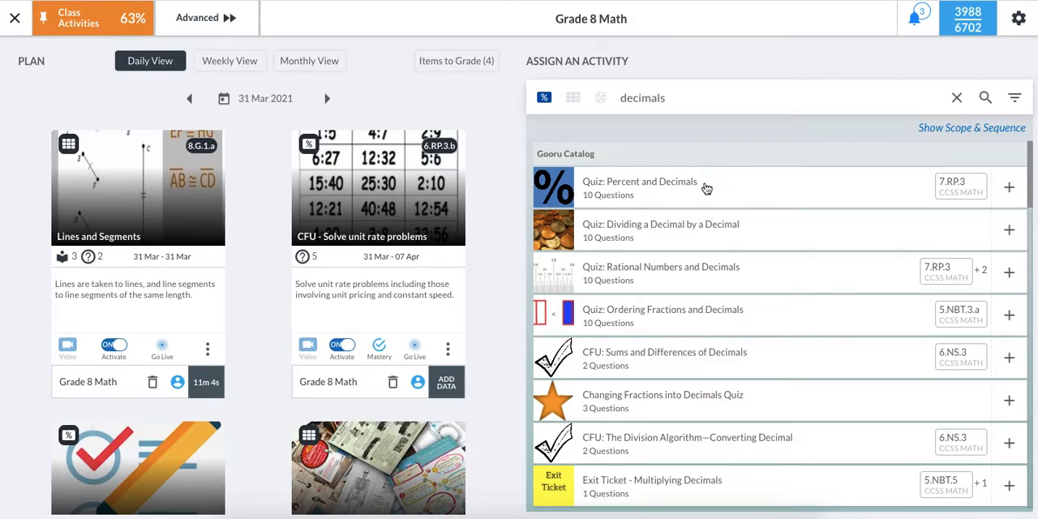
pyautogui.click(1009, 188)
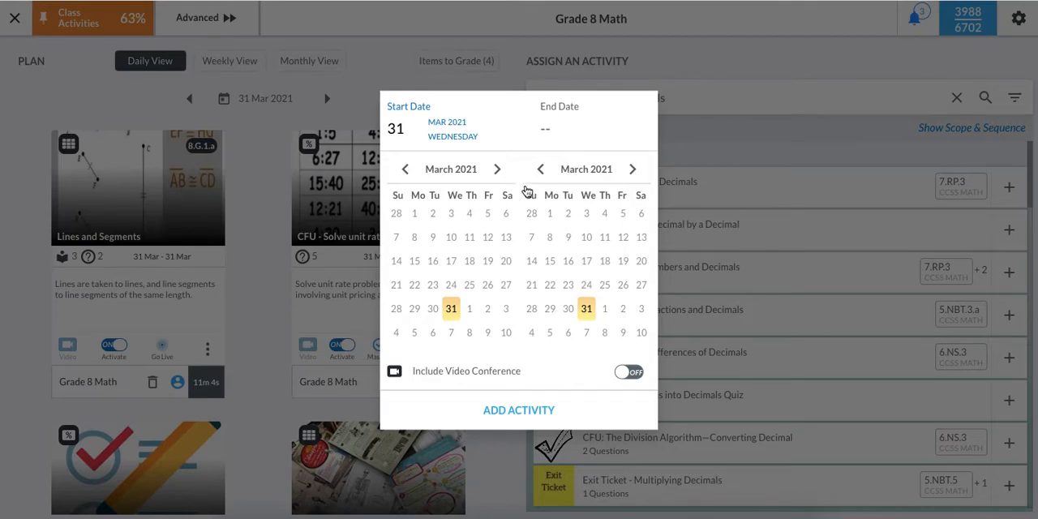
pyautogui.click(551, 114)
pyautogui.click(632, 171)
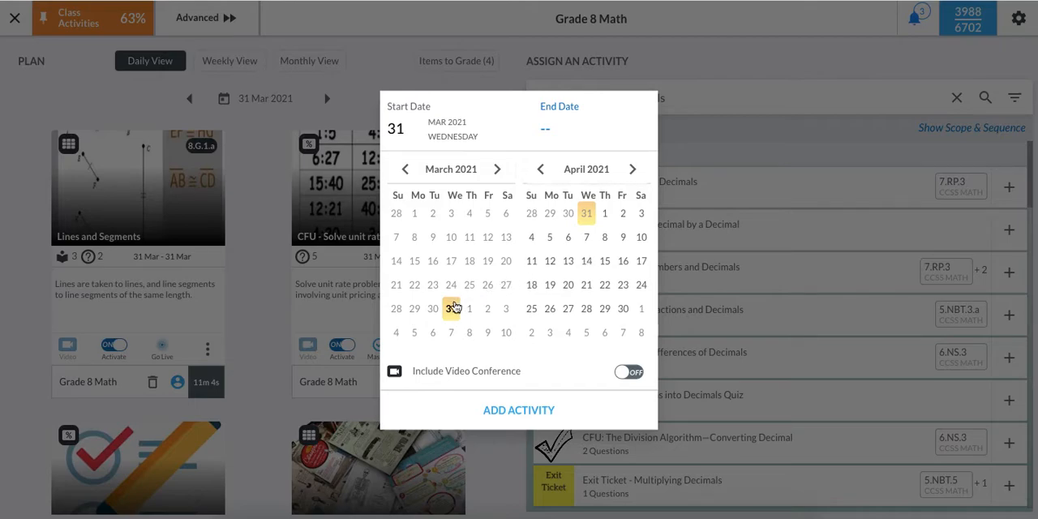
pyautogui.click(417, 112)
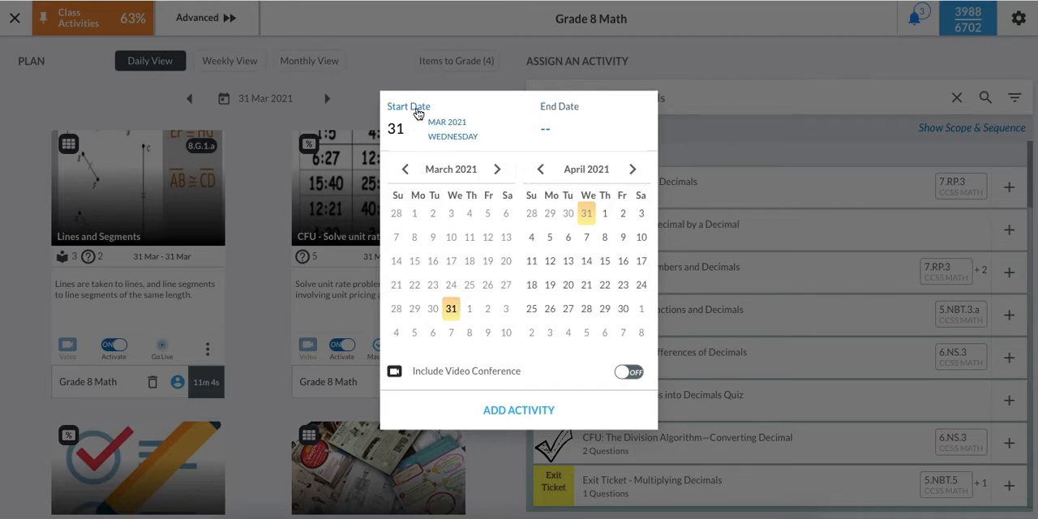
pyautogui.click(450, 308)
pyautogui.click(552, 106)
pyautogui.click(587, 261)
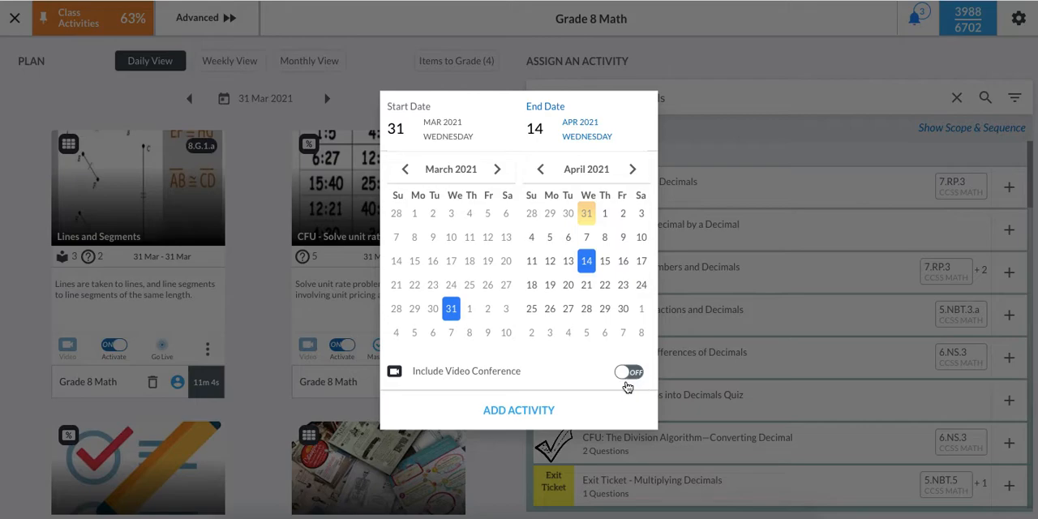
pyautogui.click(532, 411)
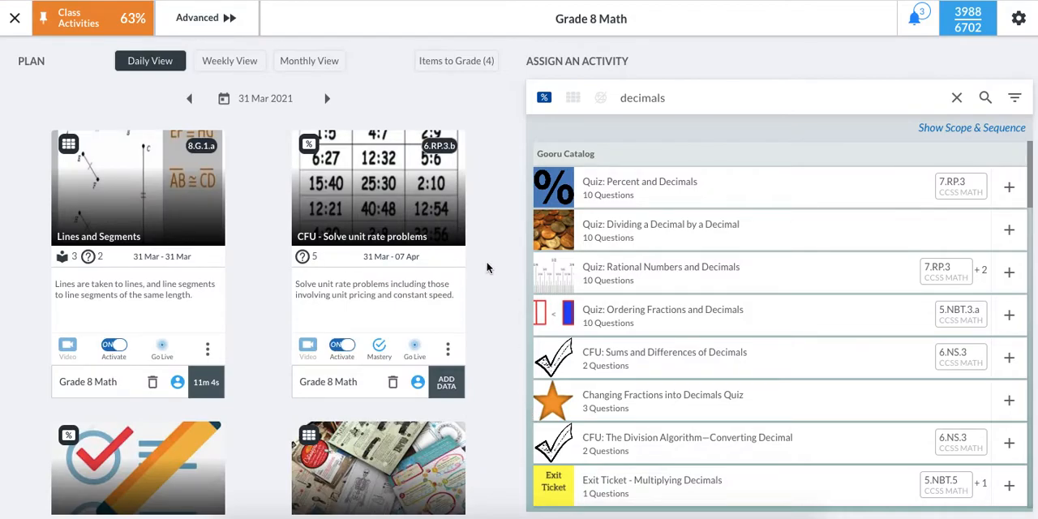
# - Find the Percent and Decimals quiz in the daily plan and activate it for students
pyautogui.scroll(-3, 486, 268)
pyautogui.scroll(3, 487, 268)
pyautogui.scroll(-1, 466, 162)
pyautogui.scroll(-5, 467, 162)
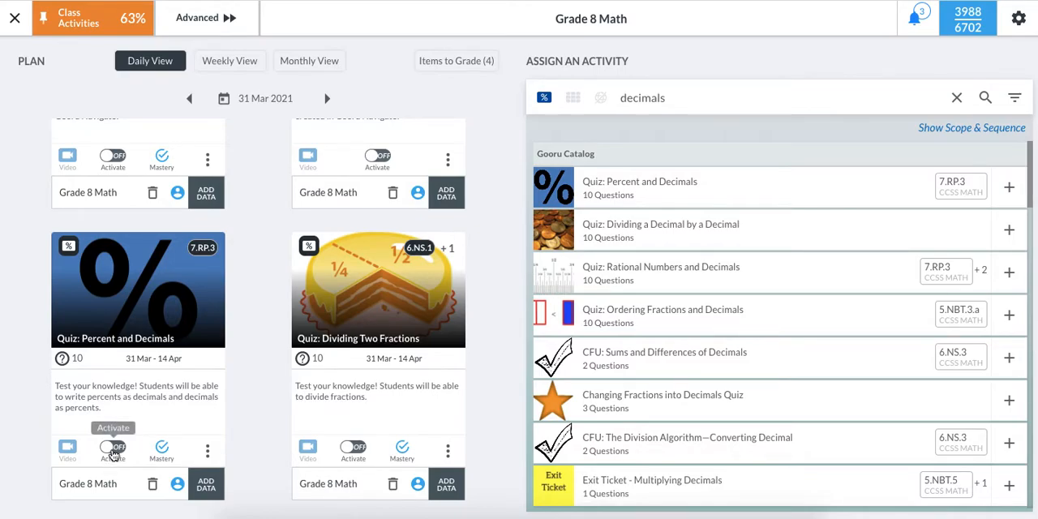
pyautogui.click(113, 452)
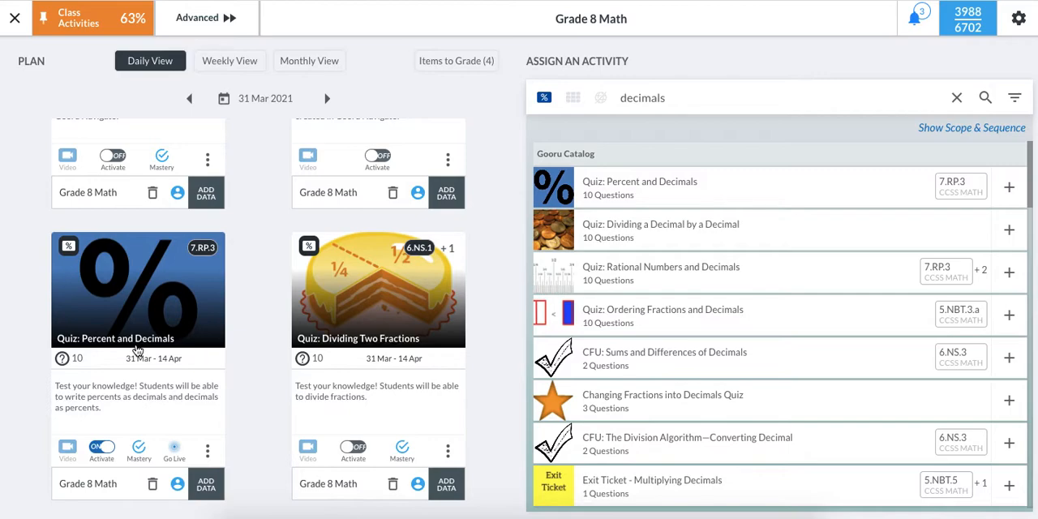
# - Toggle the Mastery option of the Percent and Decimals quiz and switch it back
pyautogui.click(140, 451)
pyautogui.click(139, 451)
# - Open the student assignment list of the Percent and Decimals quiz, review the roster, and deselect all students
pyautogui.scroll(-1, 240, 497)
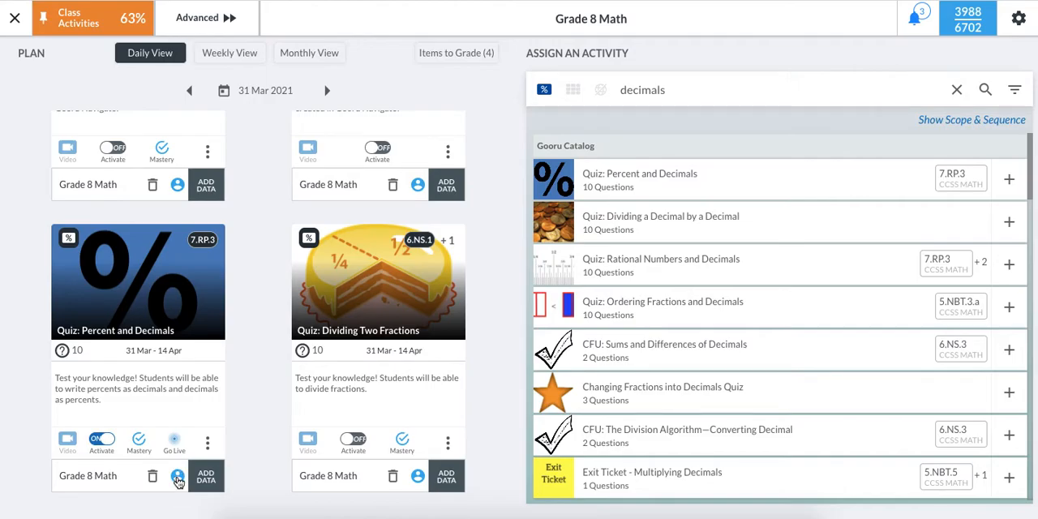
pyautogui.click(177, 477)
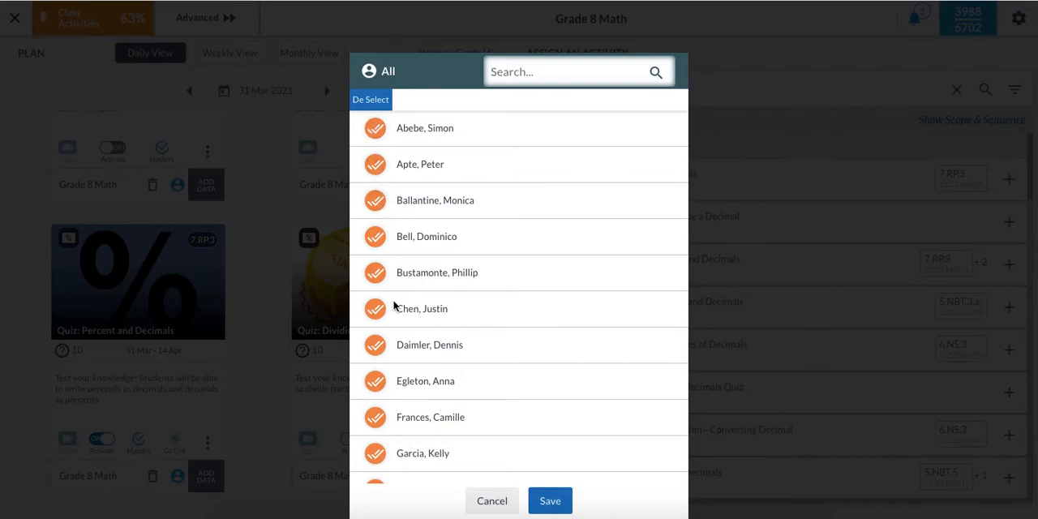
pyautogui.scroll(-5, 393, 306)
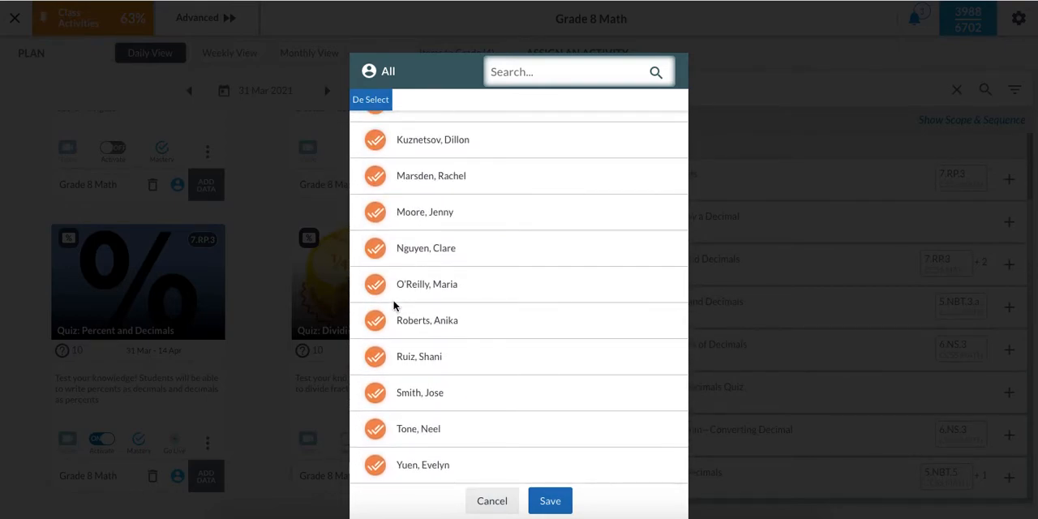
pyautogui.scroll(5, 393, 305)
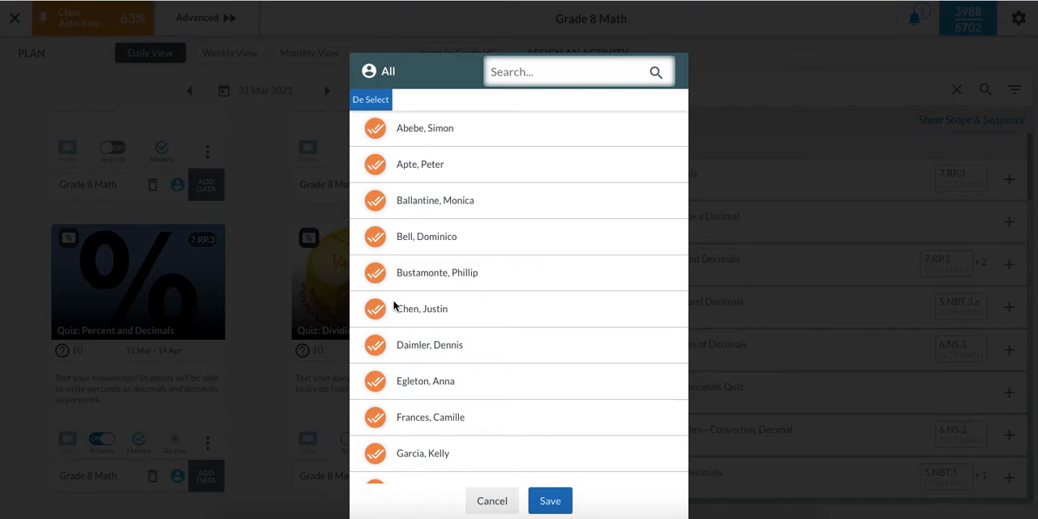
pyautogui.click(372, 104)
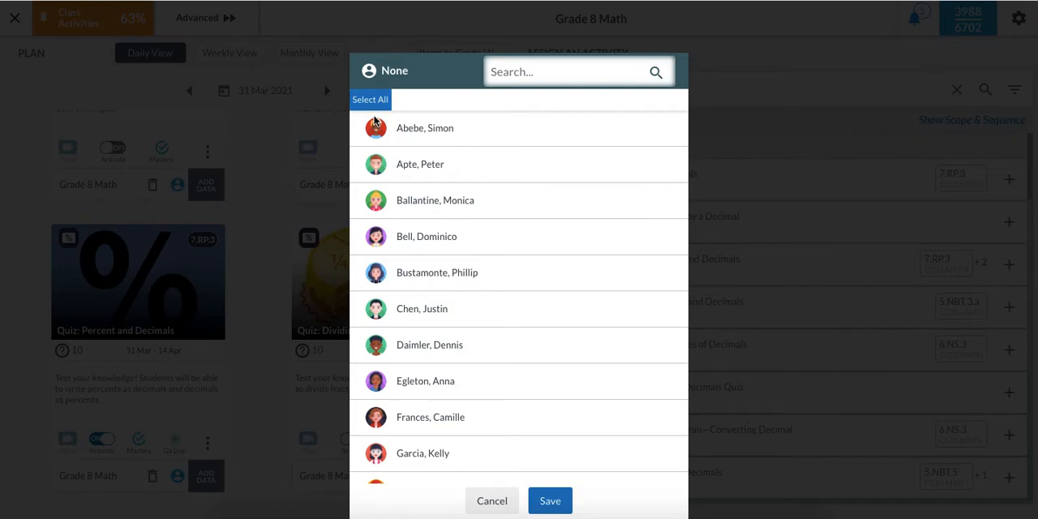
# - Assign the quiz to only the first three students in the roster and save the selection
pyautogui.scroll(-1, 373, 195)
pyautogui.scroll(1, 373, 195)
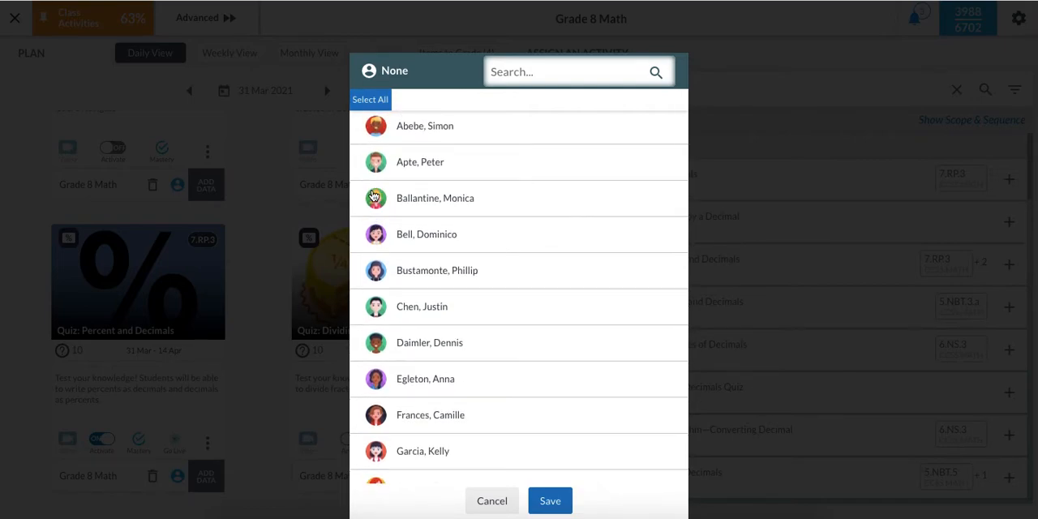
pyautogui.click(376, 125)
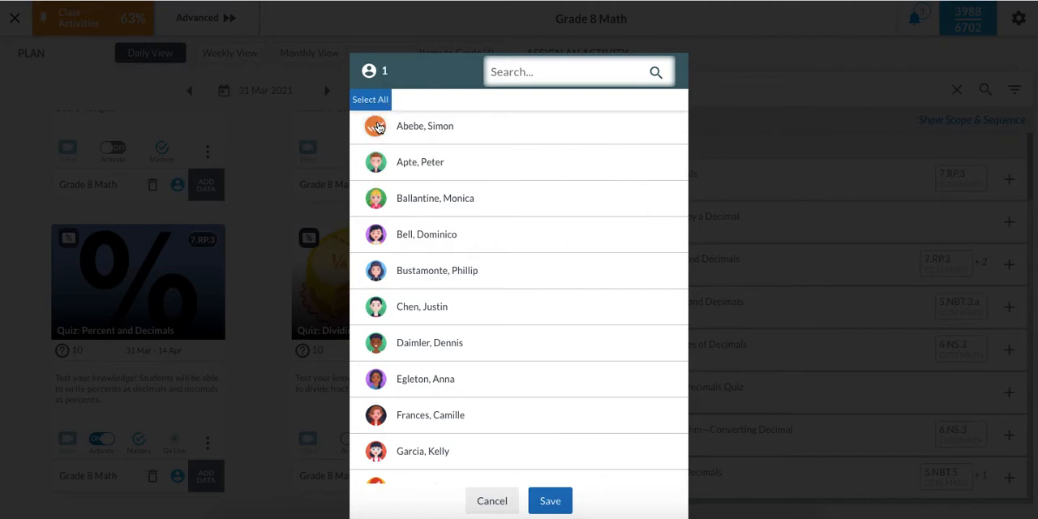
pyautogui.click(376, 162)
pyautogui.click(375, 198)
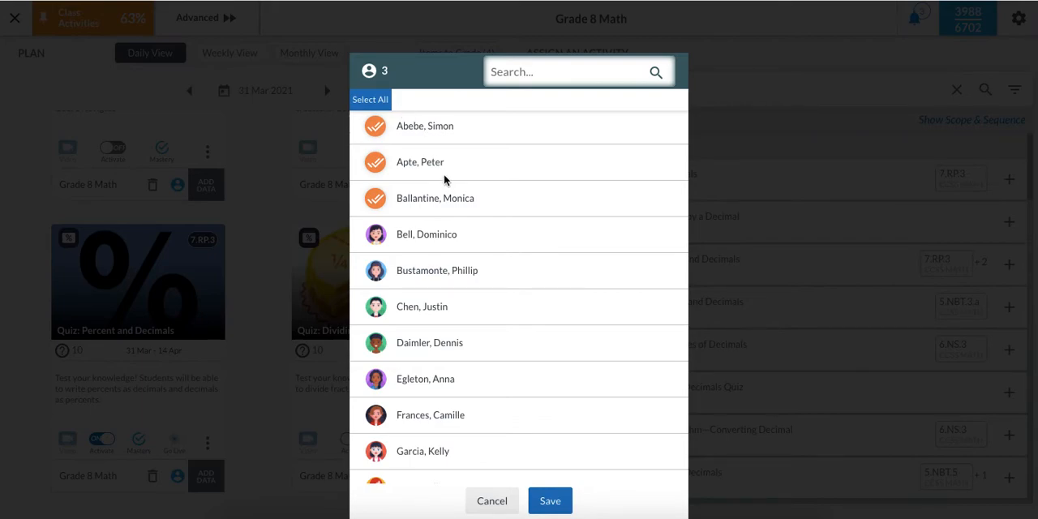
pyautogui.scroll(-1, 447, 179)
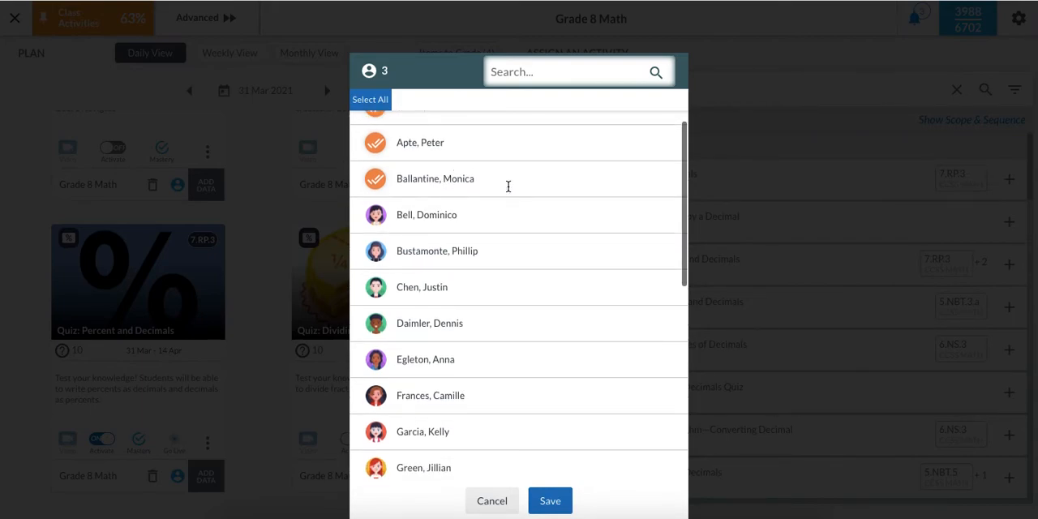
pyautogui.click(549, 501)
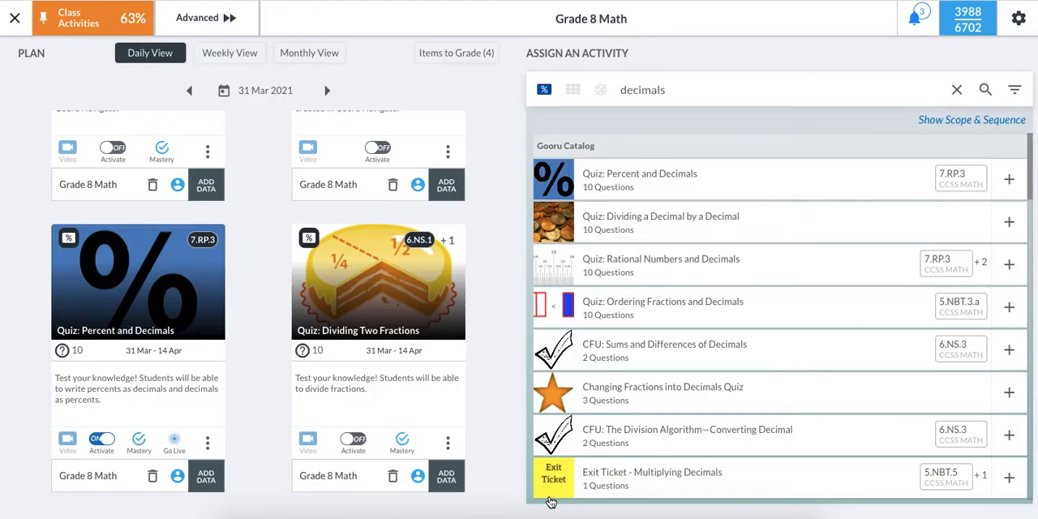